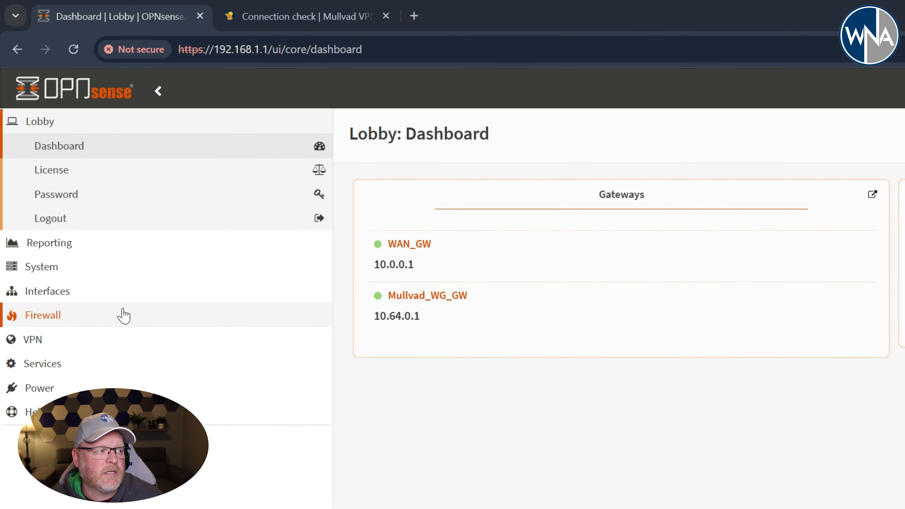
# Review the VPN_Machines host alias in the firewall aliases, checking its content addresses, and save it as is.
pyautogui.click(122, 315)
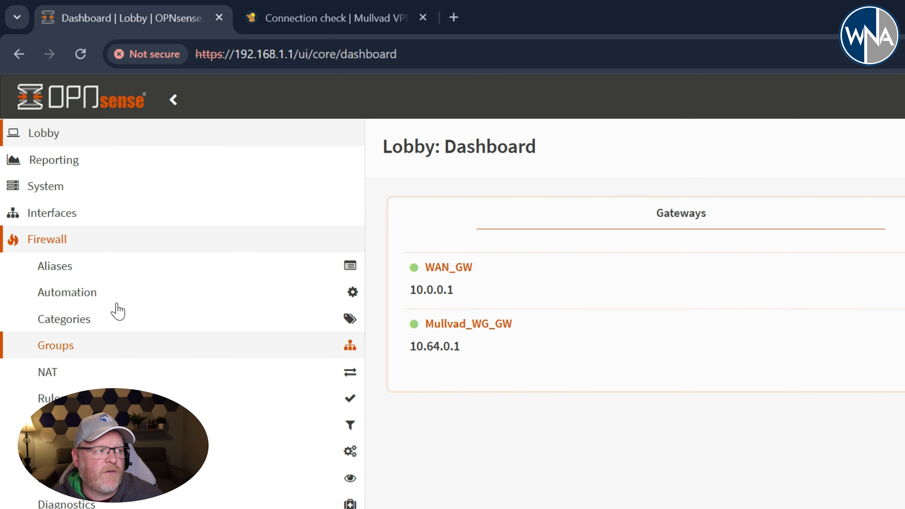
pyautogui.click(85, 250)
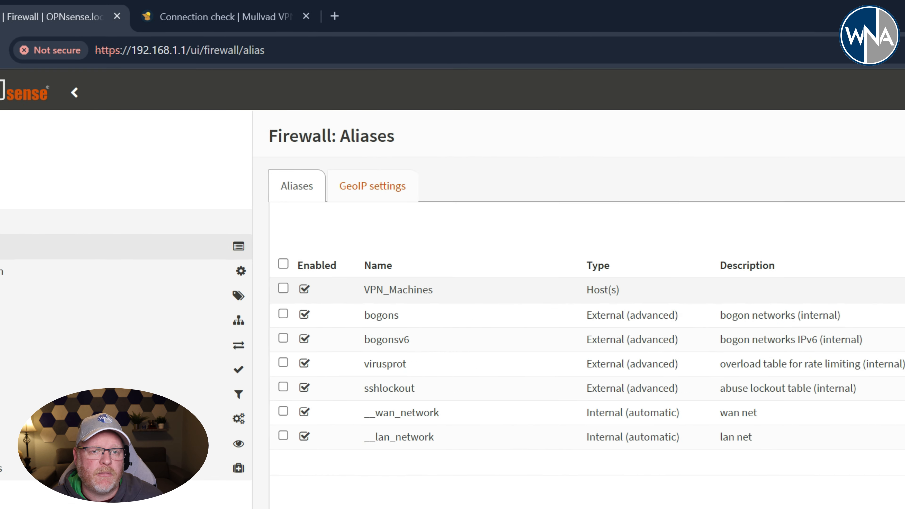
pyautogui.click(903, 290)
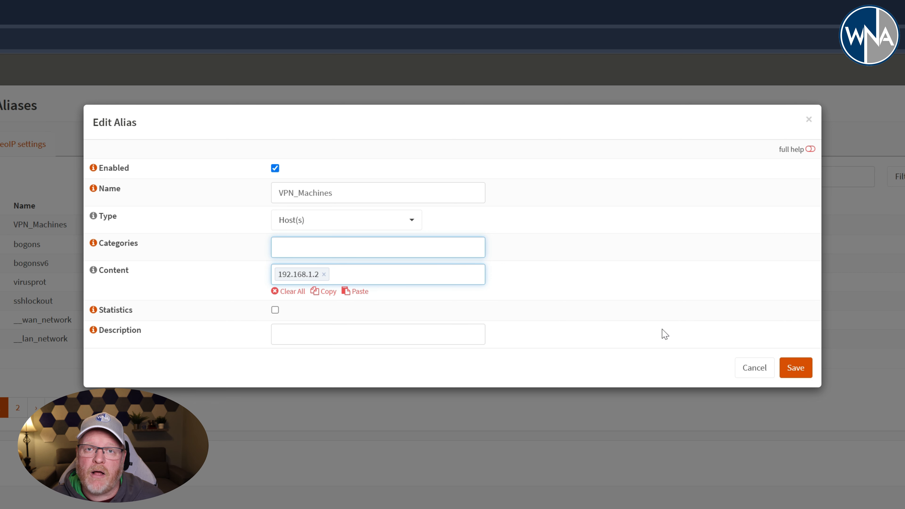
pyautogui.click(802, 372)
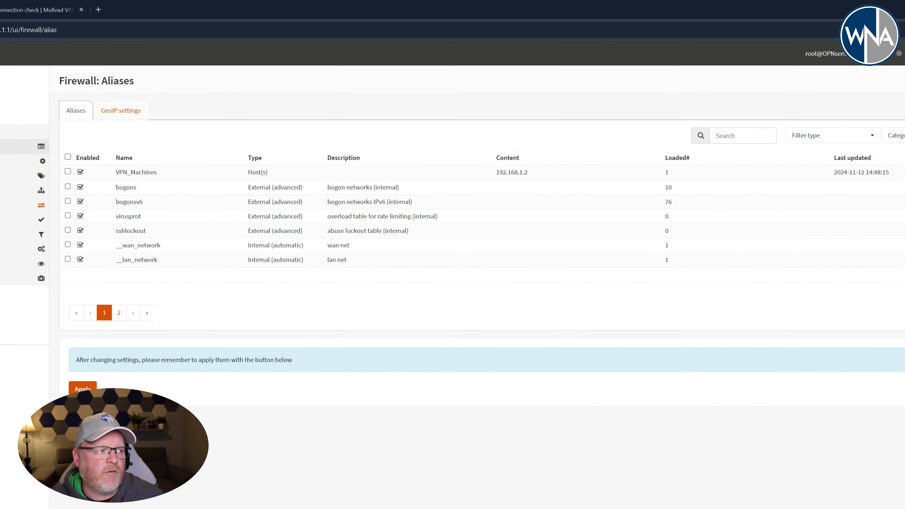
# Review the LAN firewall rule that routes VPN_Machines traffic through the Mullvad_WG_GW gateway.
pyautogui.click(21, 164)
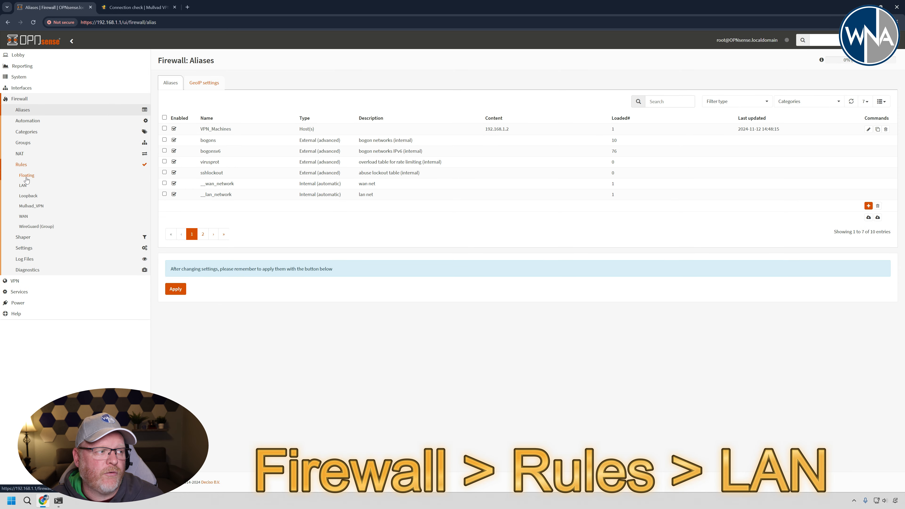
pyautogui.click(23, 185)
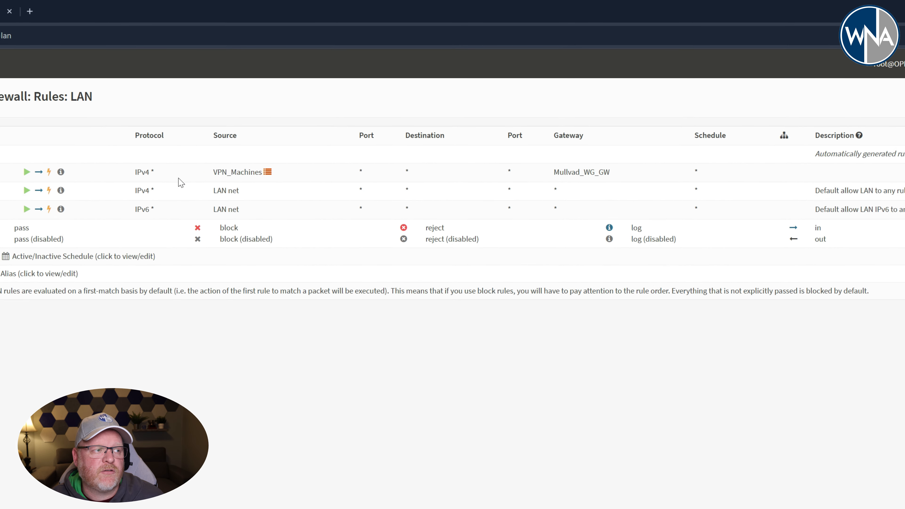
pyautogui.moveTo(228, 176)
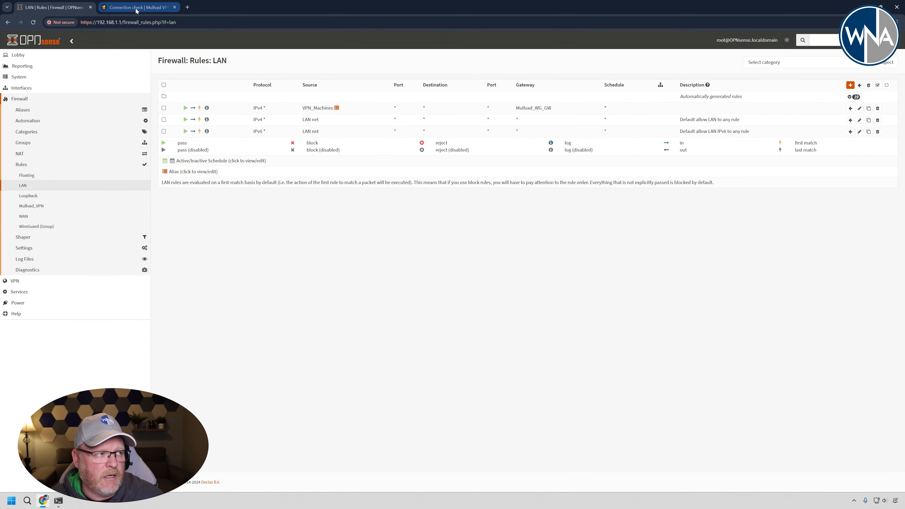
# Recheck the VPN connection by reloading Mullvad's connection check page and rerunning the curl check in a cleared terminal.
pyautogui.click(136, 8)
pyautogui.click(33, 22)
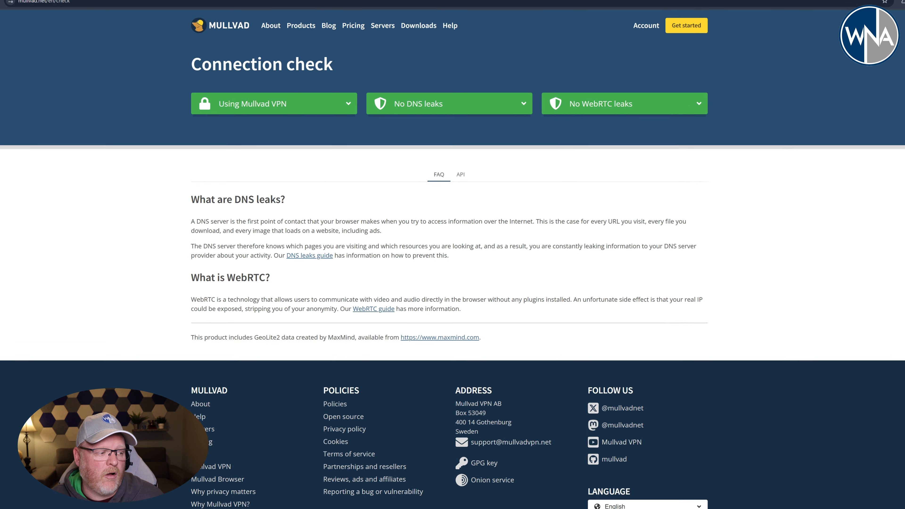
pyautogui.click(58, 501)
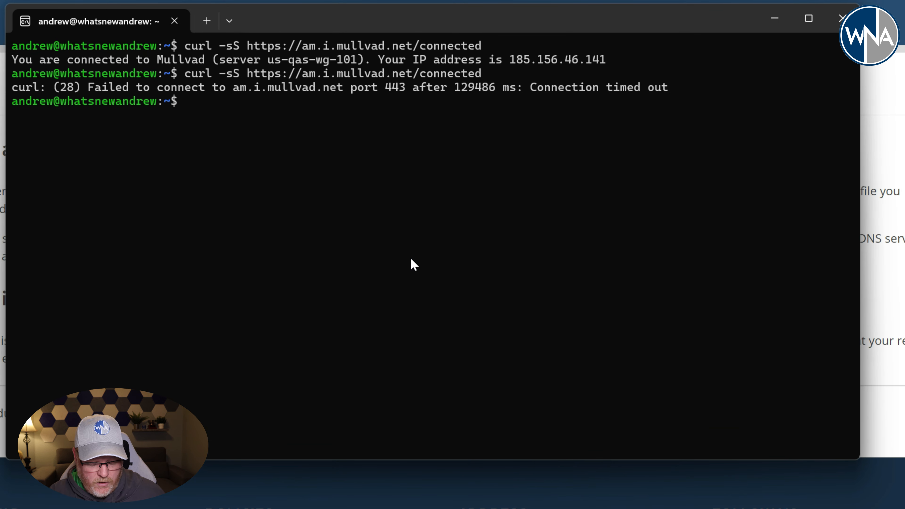
pyautogui.write('clear')
pyautogui.press('Return')
pyautogui.press('Up')
pyautogui.press('Up')
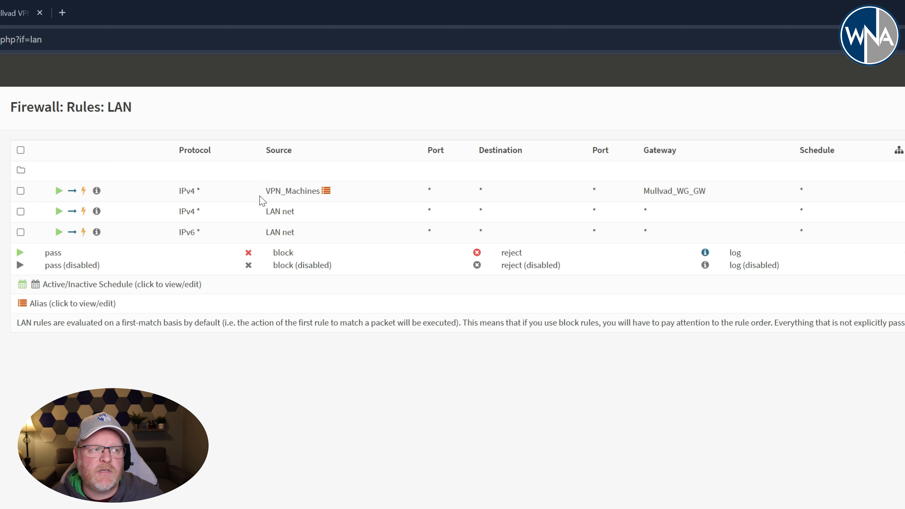
# Switch the firewall's outbound NAT mode to manual outbound NAT rule generation and save it.
pyautogui.moveTo(267, 200)
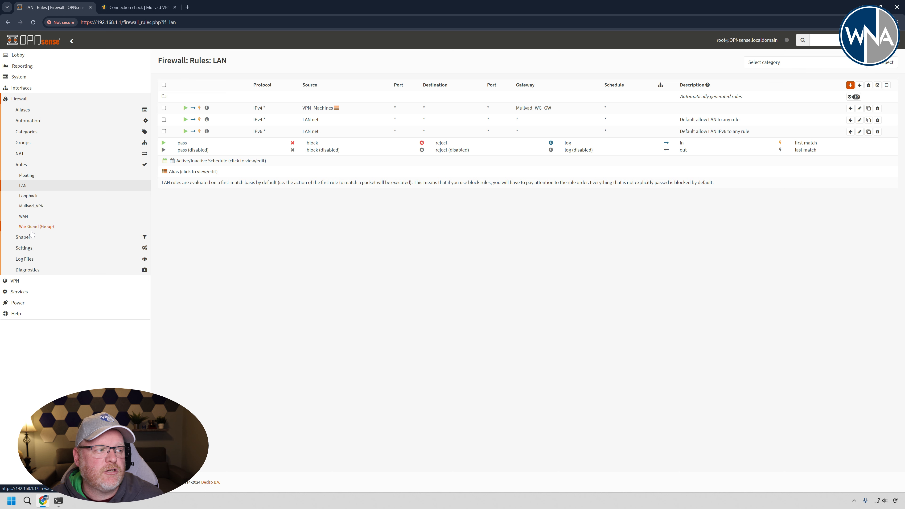
pyautogui.click(36, 157)
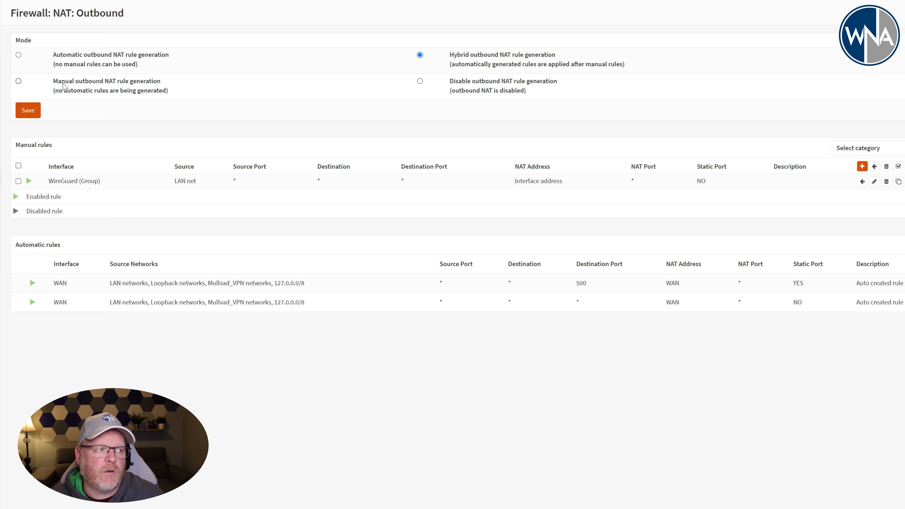
pyautogui.click(18, 81)
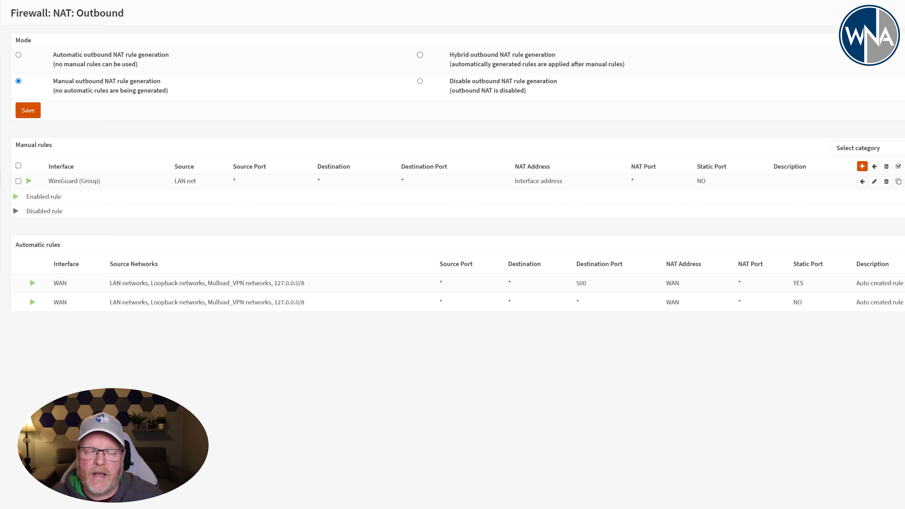
pyautogui.click(34, 113)
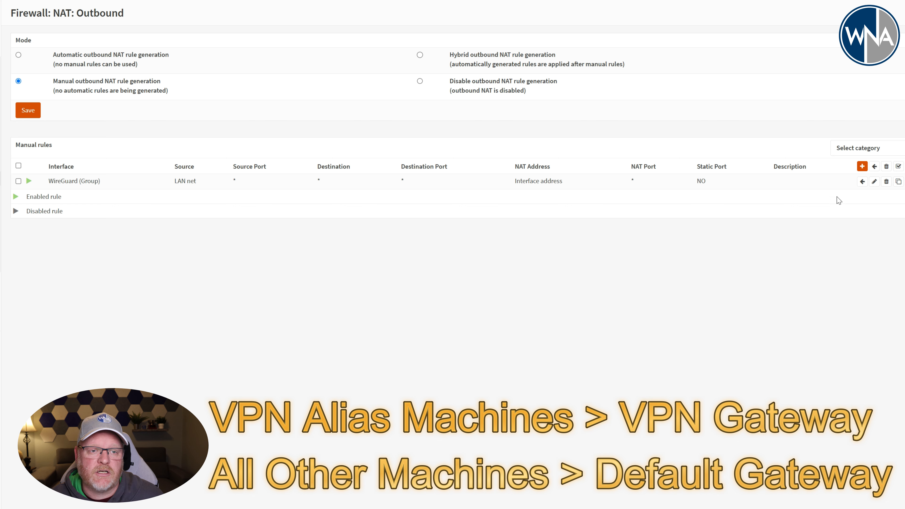
# Set the source address of the WireGuard (Group) outbound NAT rule to VPN_Machines and save the rule.
pyautogui.click(874, 182)
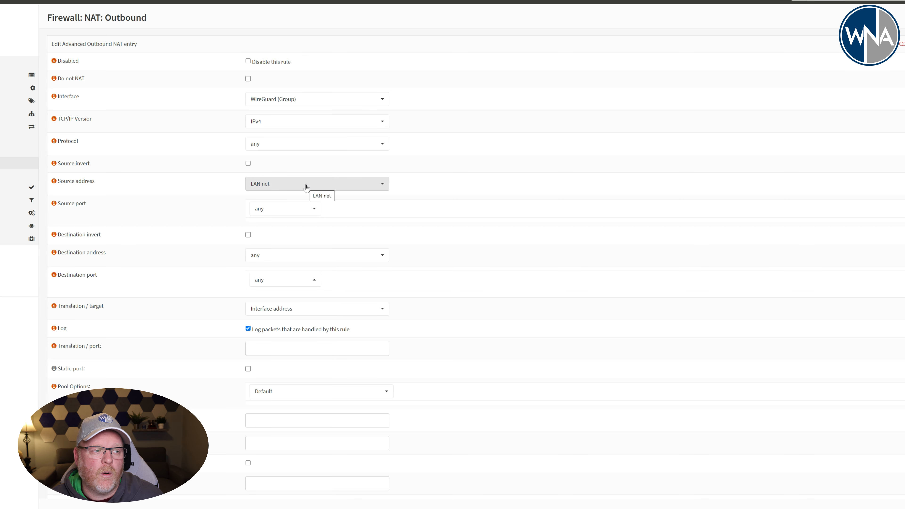
pyautogui.click(313, 186)
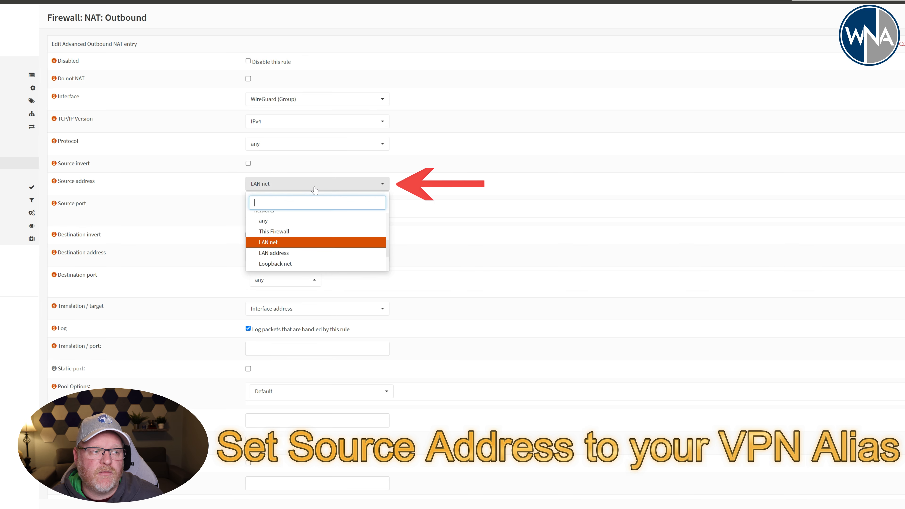
pyautogui.moveTo(388, 248); pyautogui.dragTo(389, 224)
pyautogui.click(349, 234)
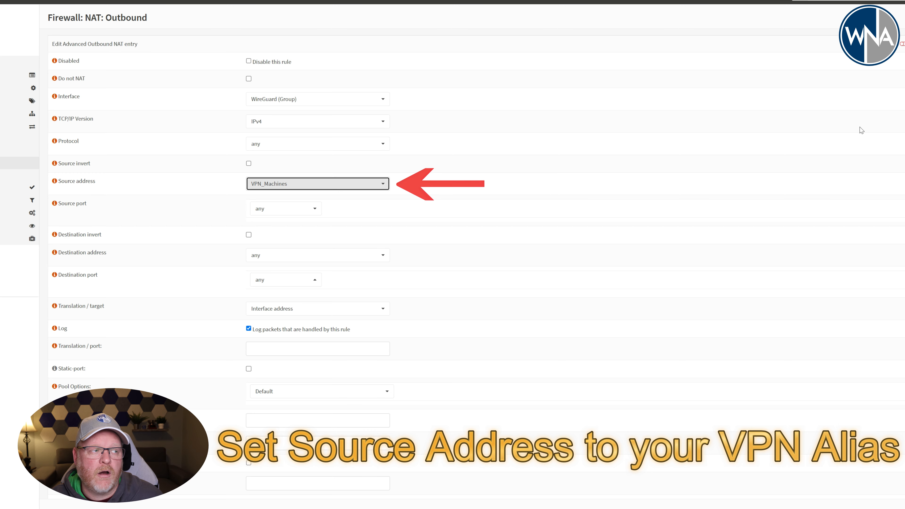
pyautogui.scroll(-3, 840, 273)
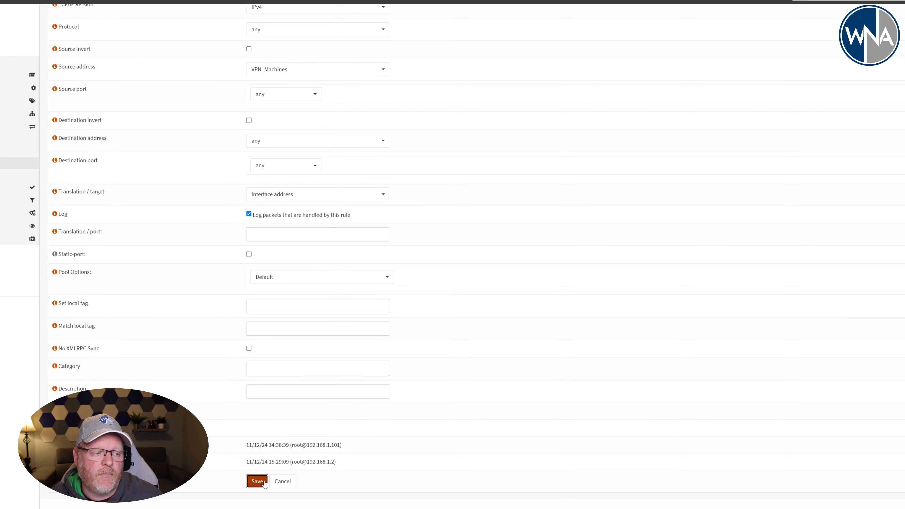
pyautogui.click(257, 482)
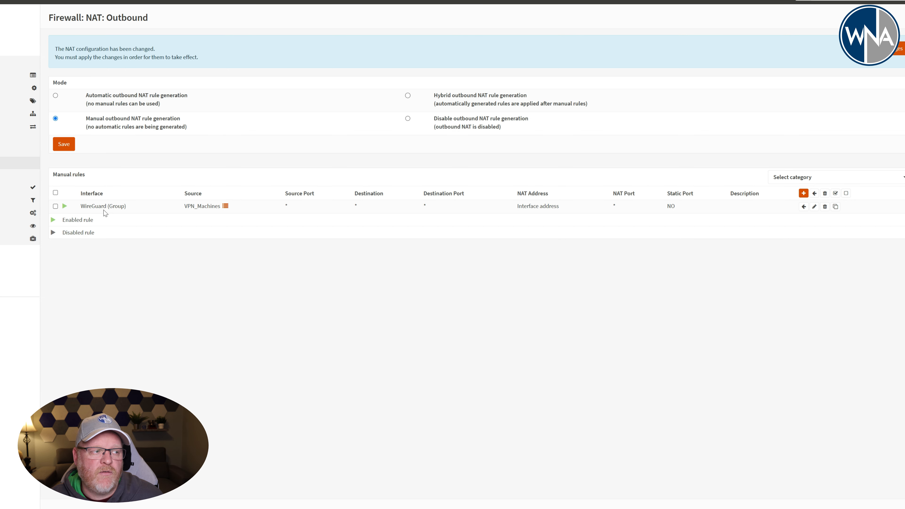
# Clone the WireGuard (Group) NAT rule with interface WAN and the VPN_Machines source inverted, then save and apply it.
pyautogui.moveTo(201, 207)
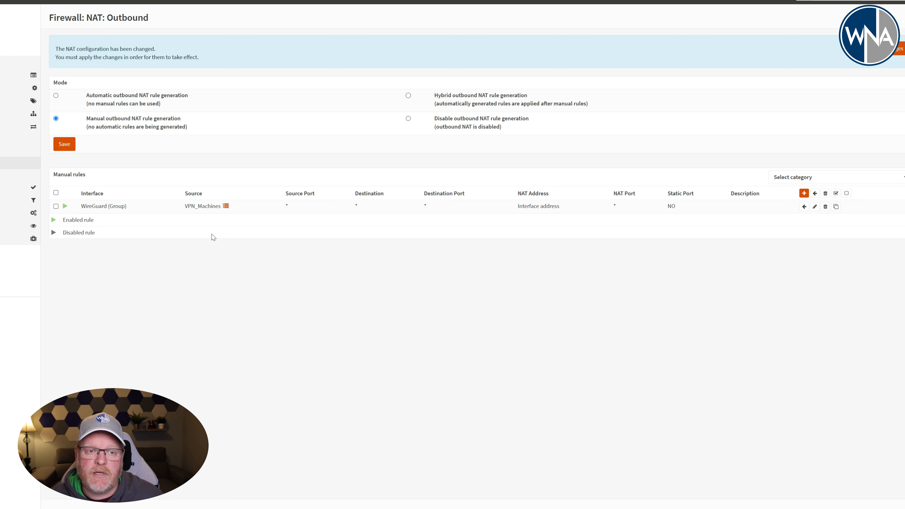
pyautogui.click(836, 207)
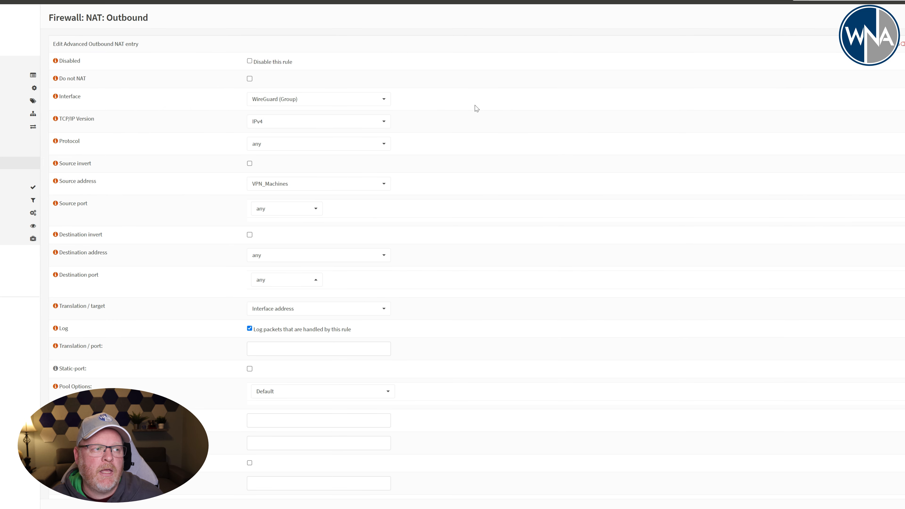
pyautogui.click(385, 101)
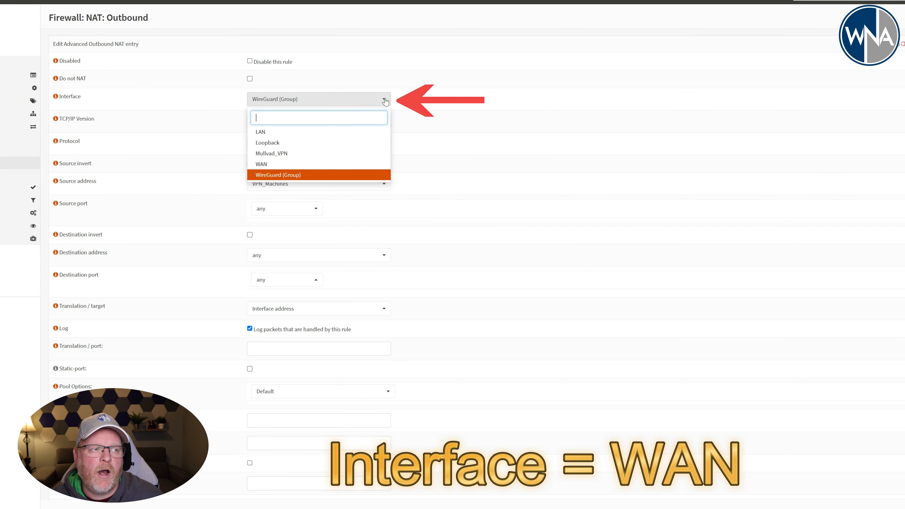
pyautogui.click(298, 165)
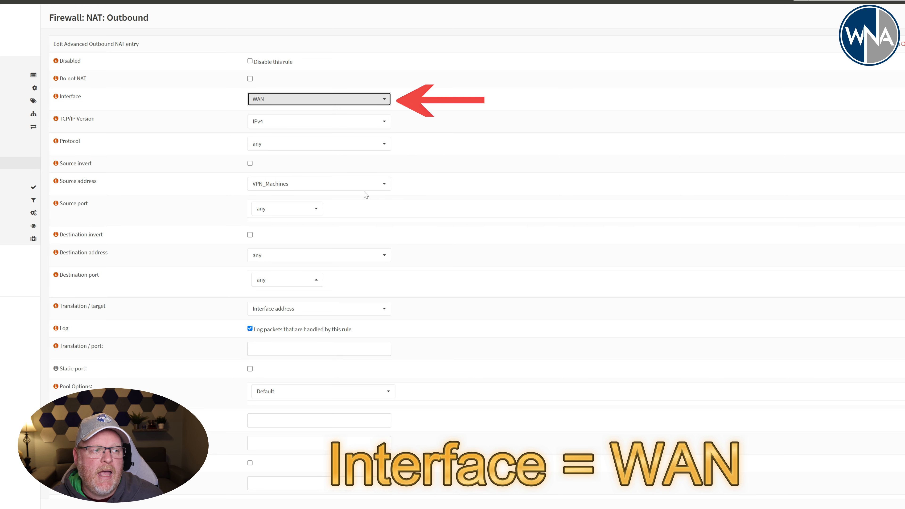
pyautogui.click(250, 163)
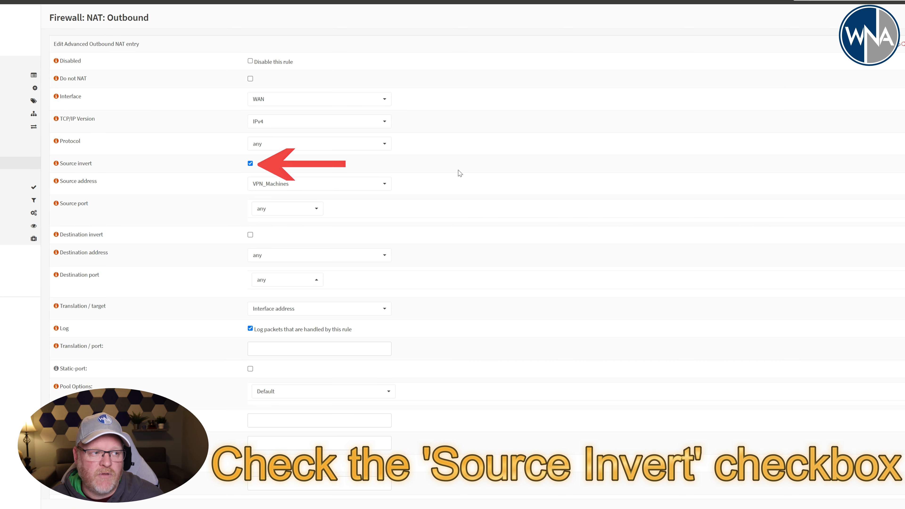
pyautogui.scroll(-2, 463, 250)
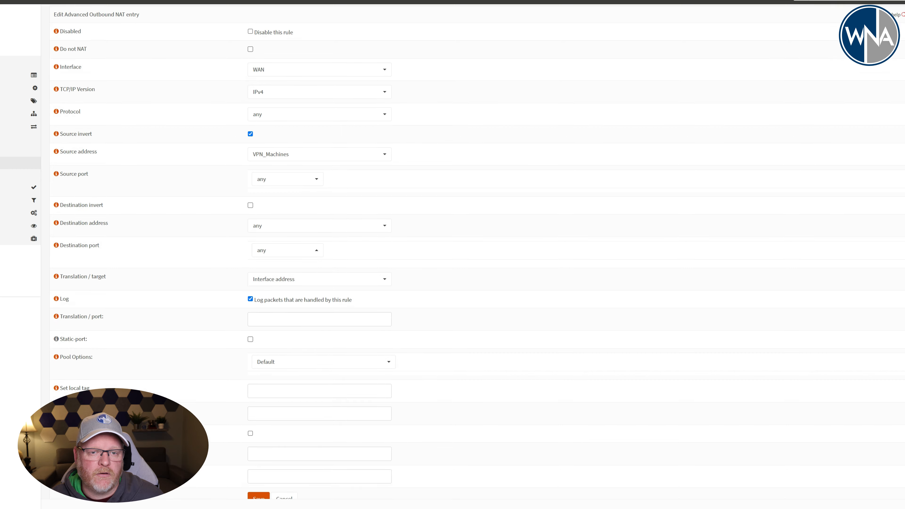
pyautogui.click(259, 482)
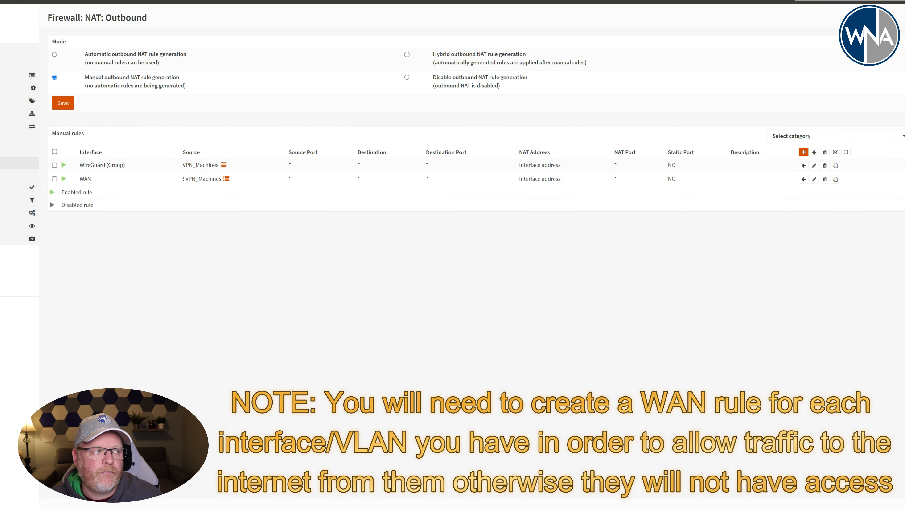
pyautogui.click(119, 8)
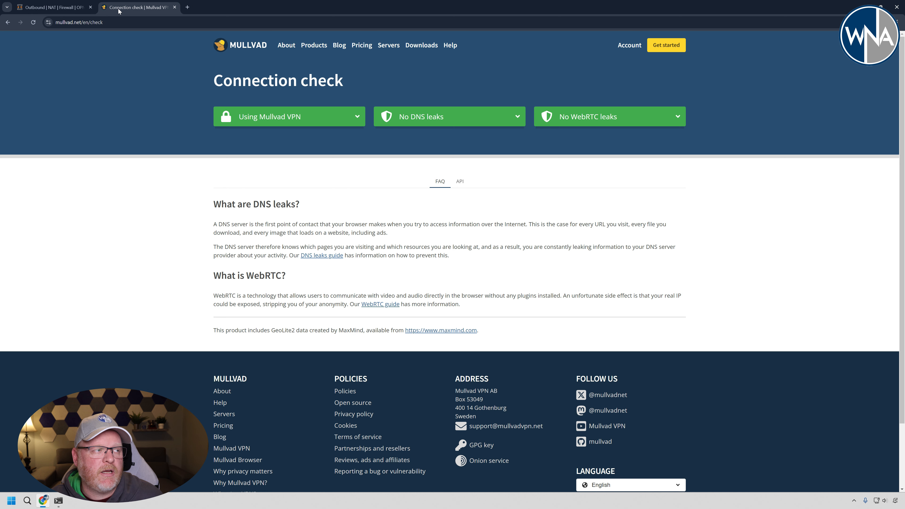
pyautogui.click(34, 23)
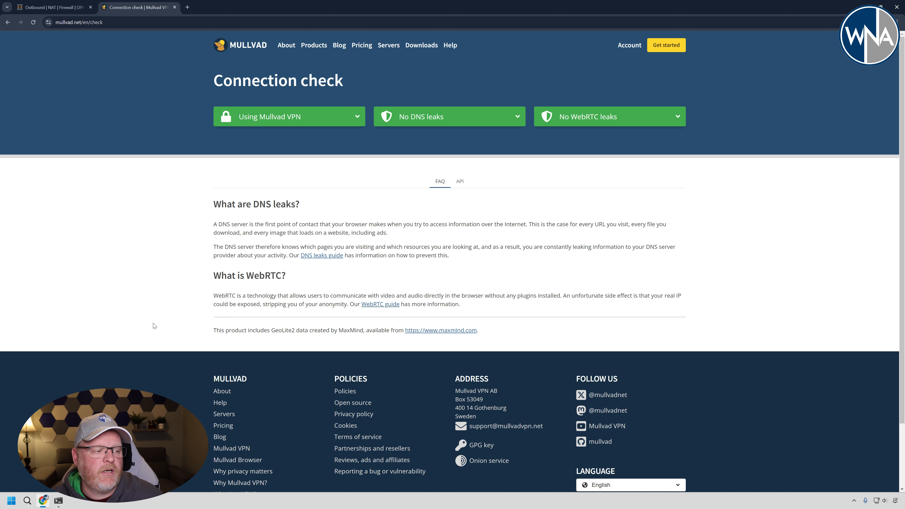
pyautogui.click(58, 500)
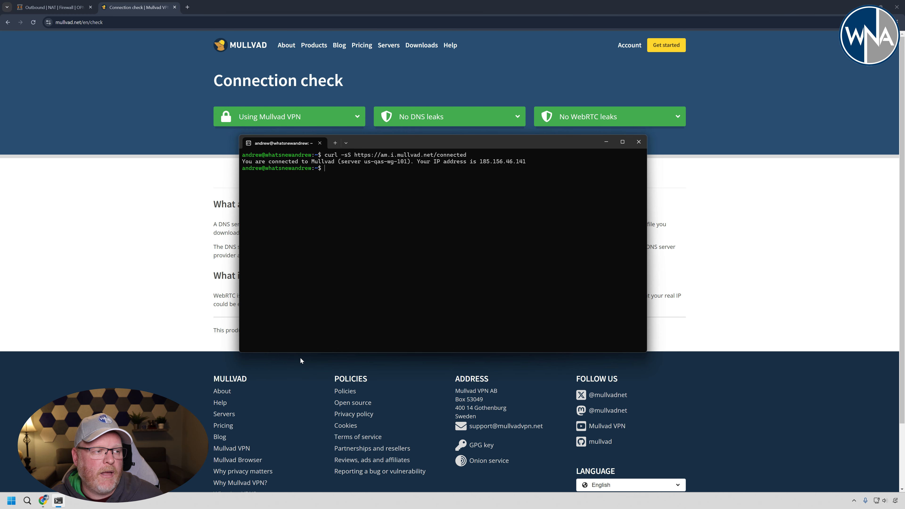
pyautogui.press('Up')
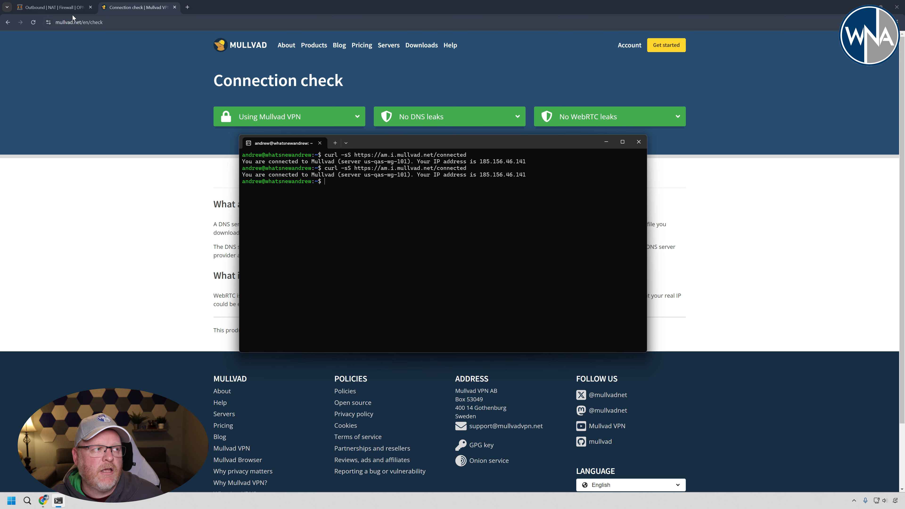
# Disable the Mullvad_WG_GW gateway in OPNsense's system gateway configuration and save the change.
pyautogui.click(62, 10)
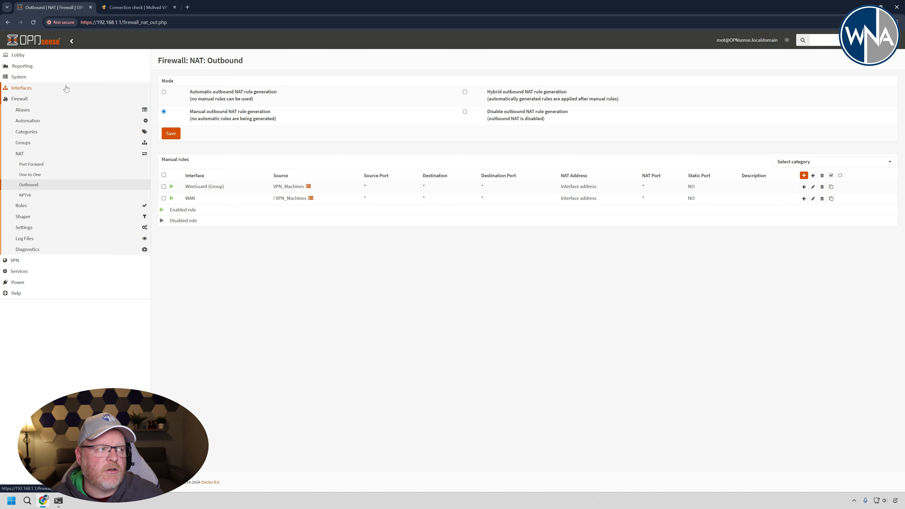
pyautogui.click(37, 55)
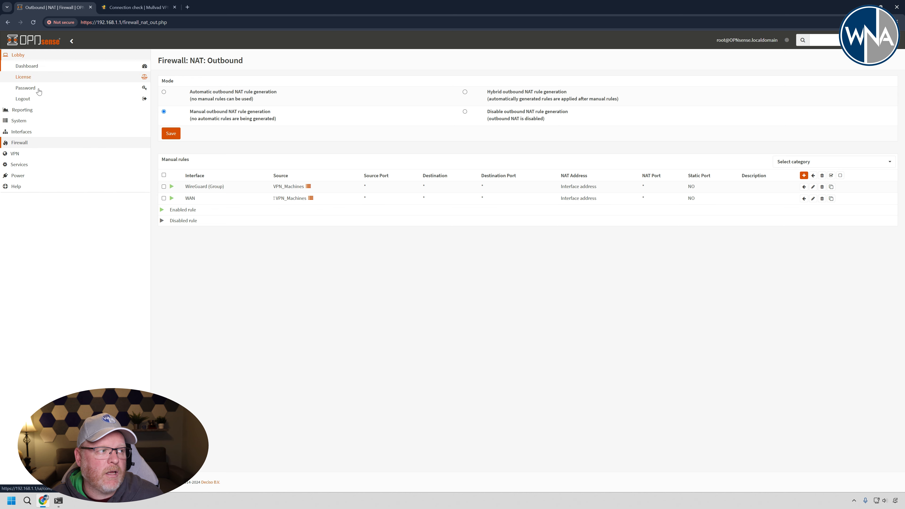
pyautogui.click(35, 122)
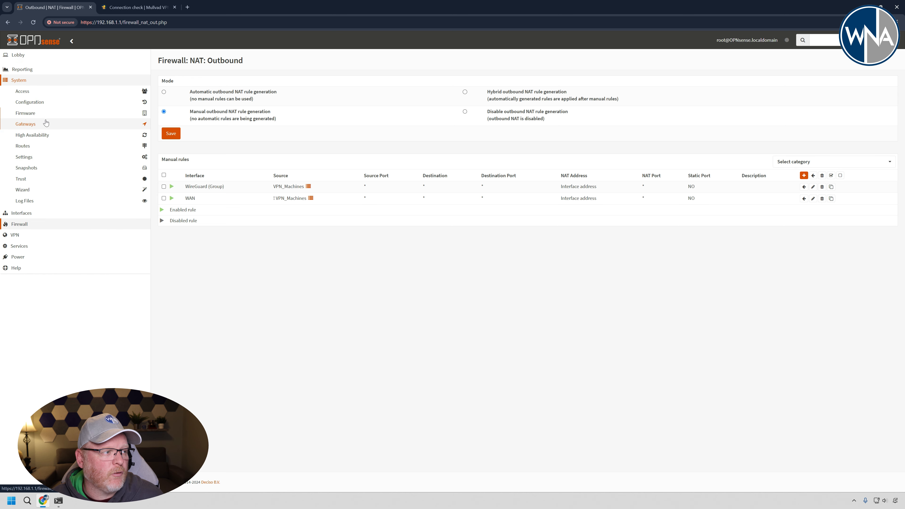
pyautogui.click(41, 121)
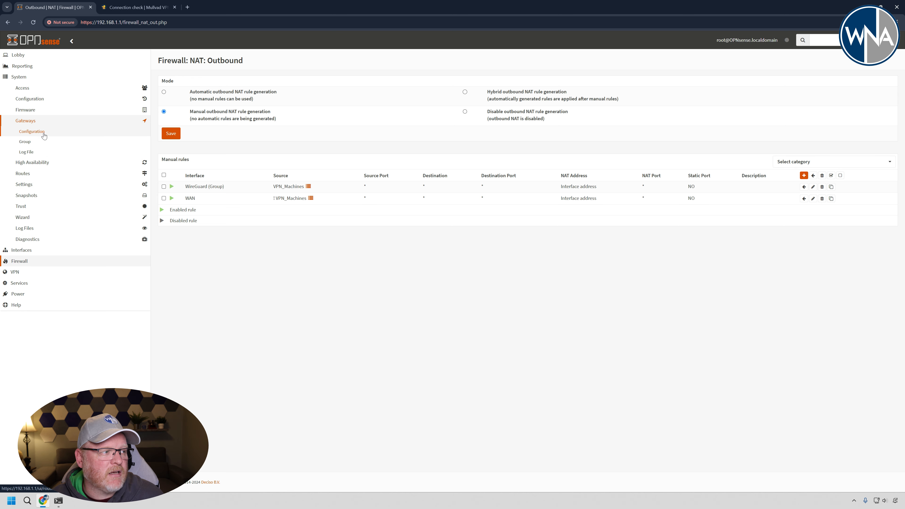
pyautogui.click(42, 132)
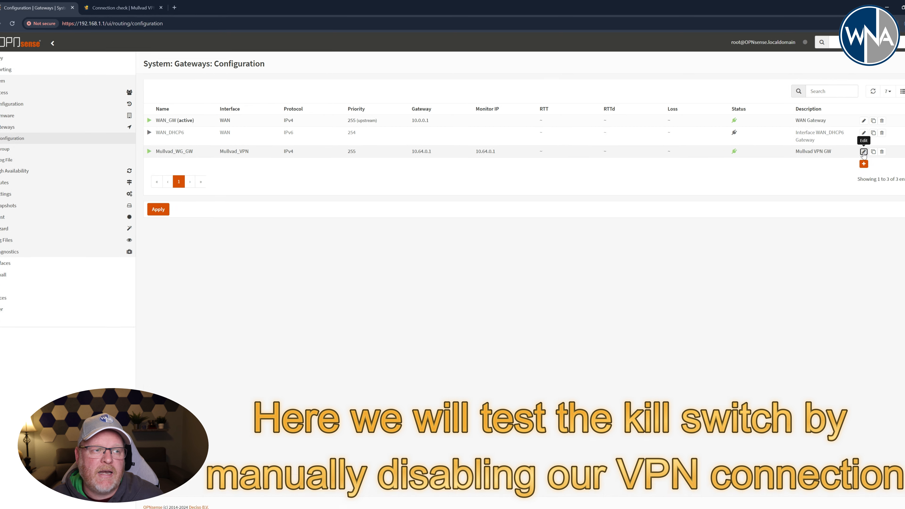
pyautogui.click(864, 152)
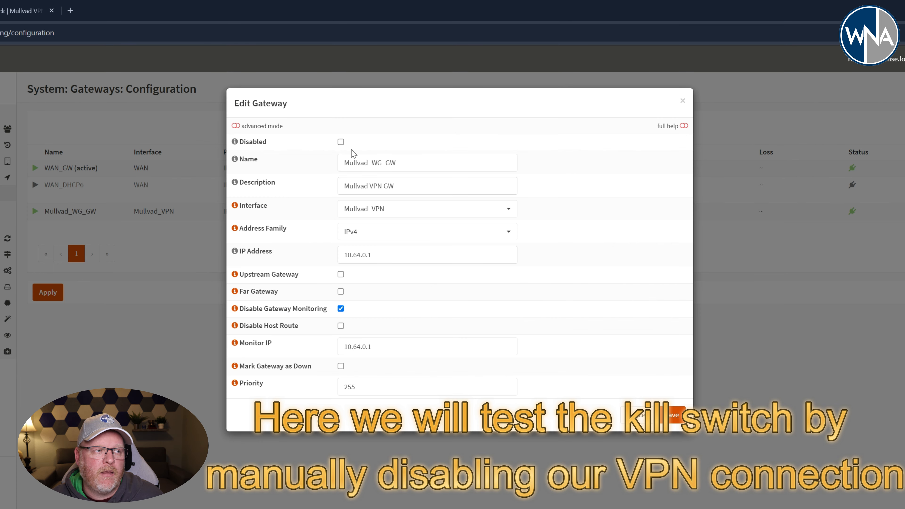
pyautogui.click(340, 141)
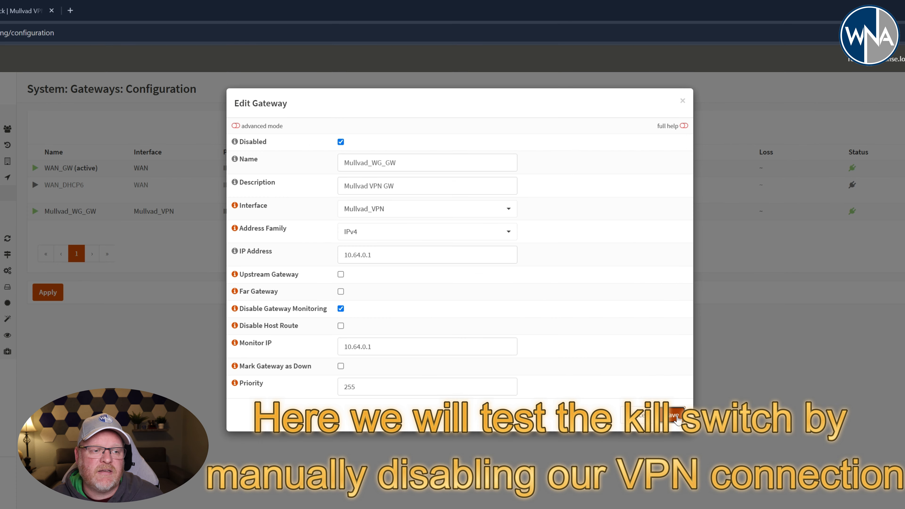
pyautogui.click(677, 417)
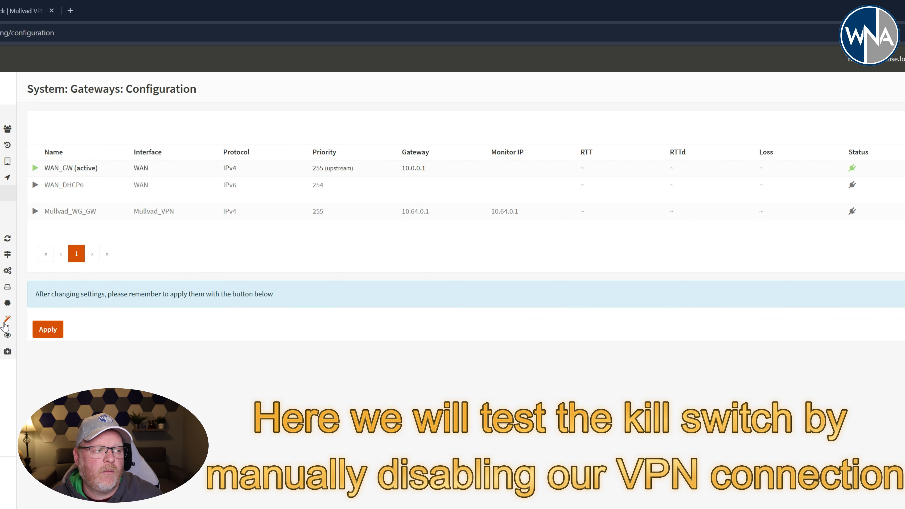
# Apply the gateway configuration change in OPNsense and reload Mullvad's connection check page.
pyautogui.click(48, 329)
pyautogui.click(22, 11)
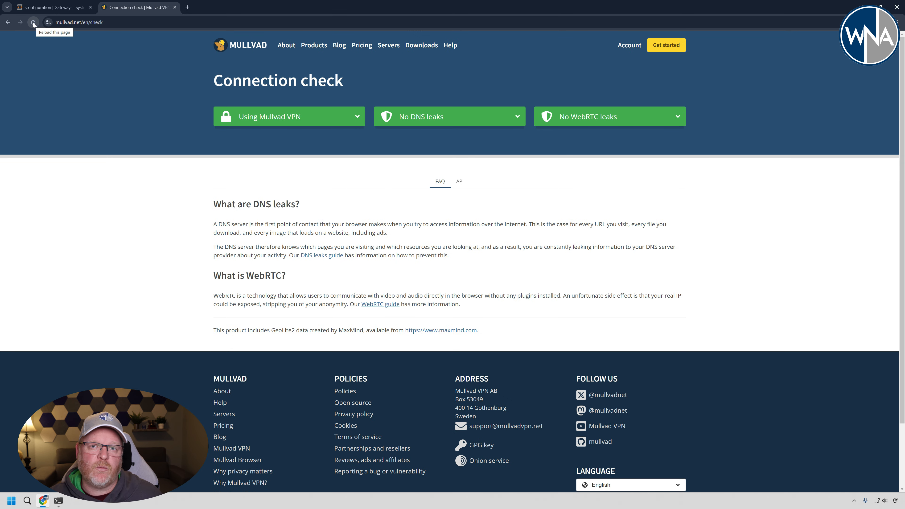
pyautogui.click(32, 23)
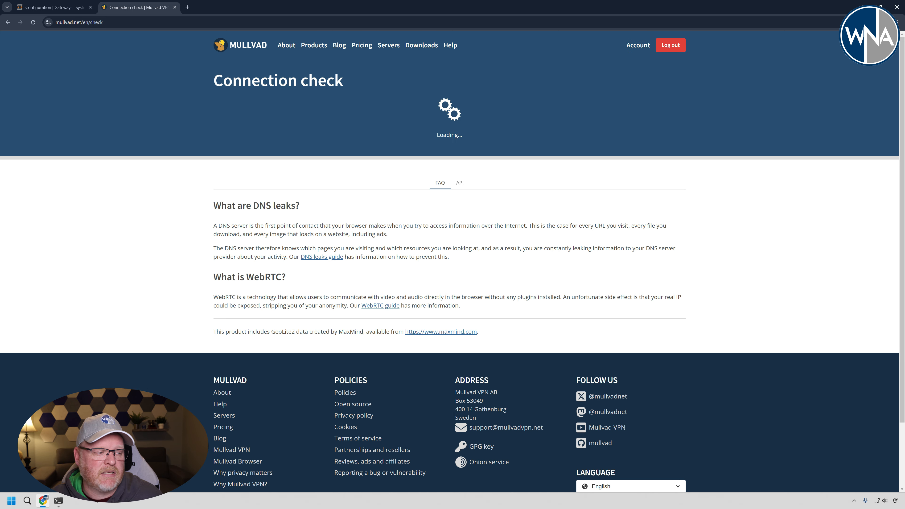
pyautogui.click(59, 500)
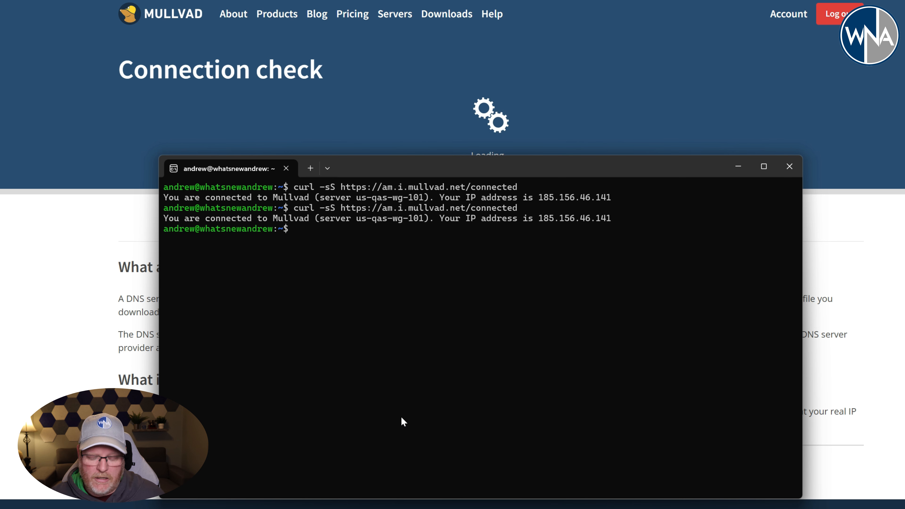
pyautogui.press('Up')
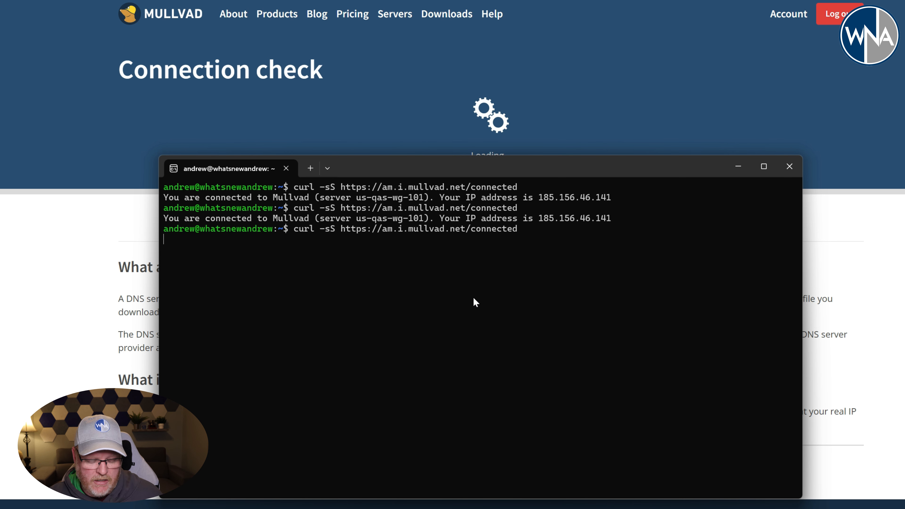
pyautogui.hotkey('ctrl', 'c')
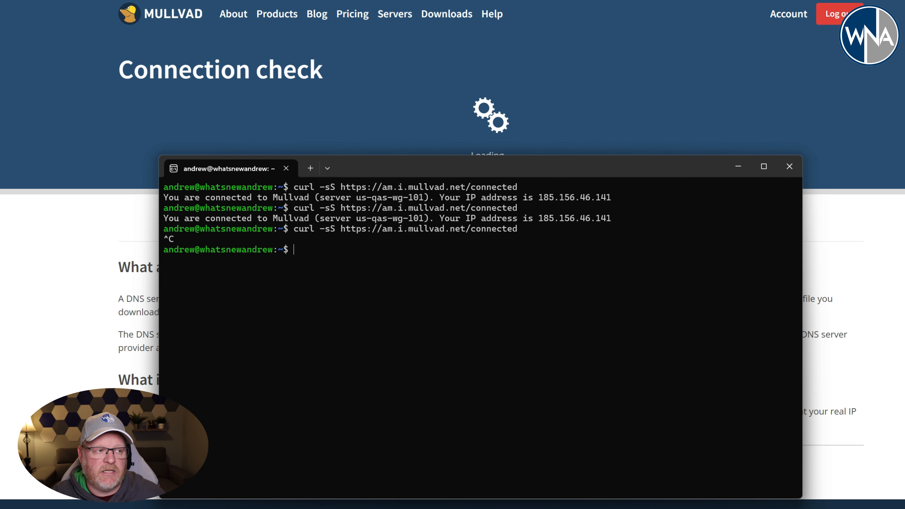
pyautogui.write('pin')
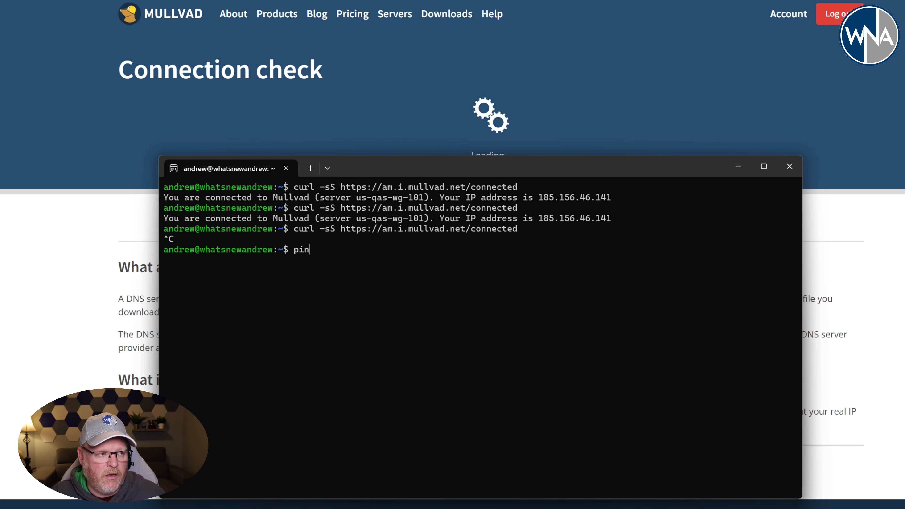
pyautogui.write('g 1.1.1.1')
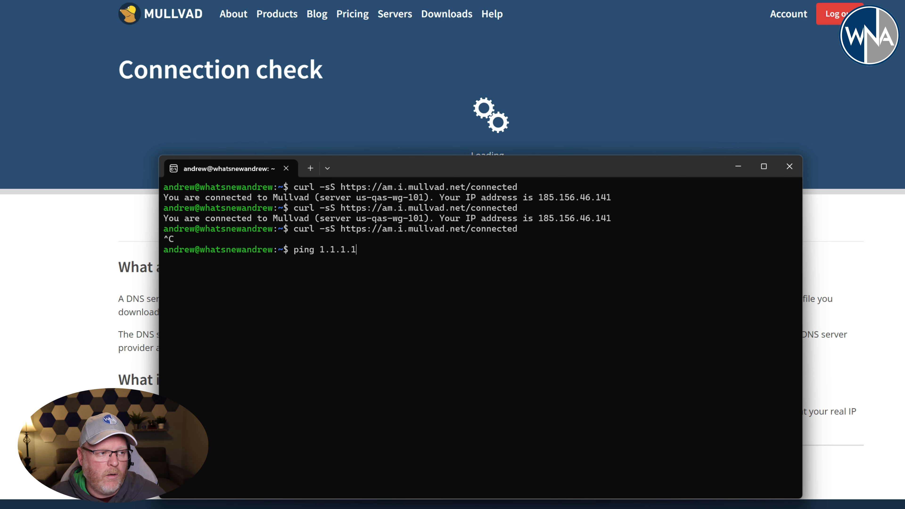
pyautogui.press('Return')
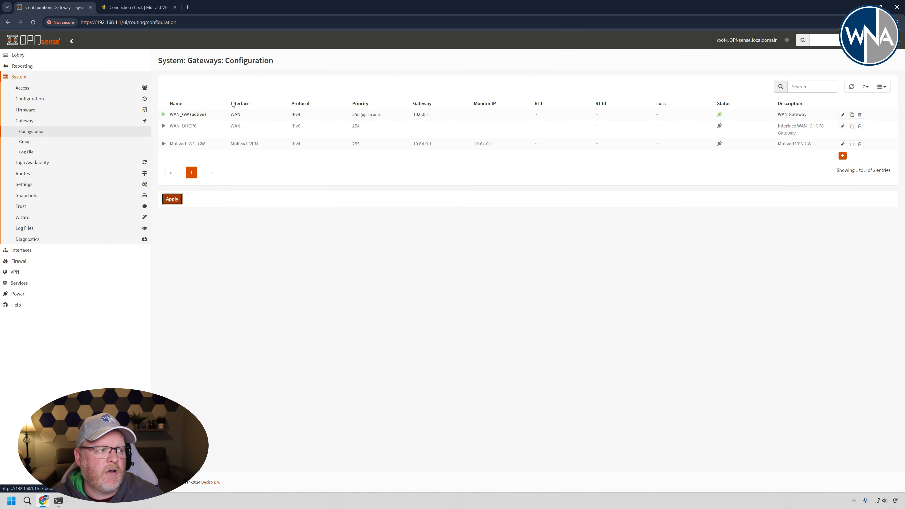
# Re-enable the Mullvad_WG_GW gateway in OPNsense's gateway configuration, then save and apply the change.
pyautogui.click(842, 143)
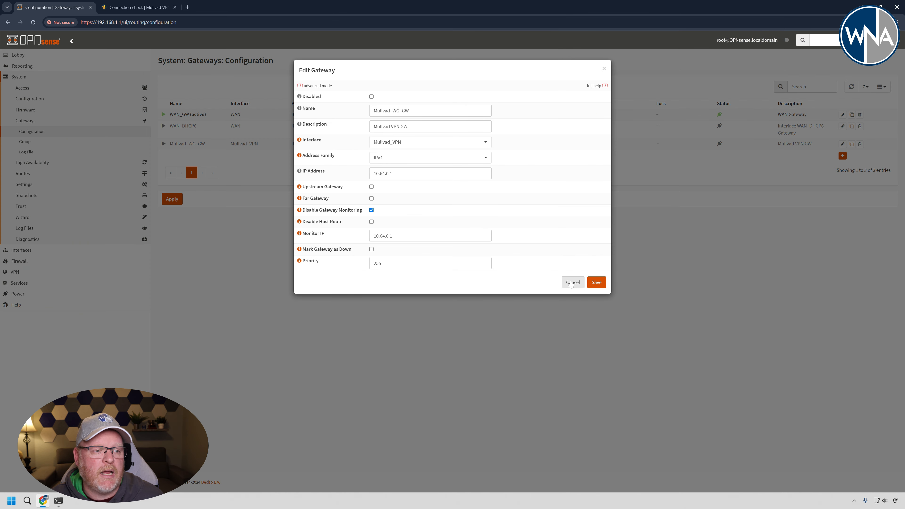
pyautogui.click(596, 281)
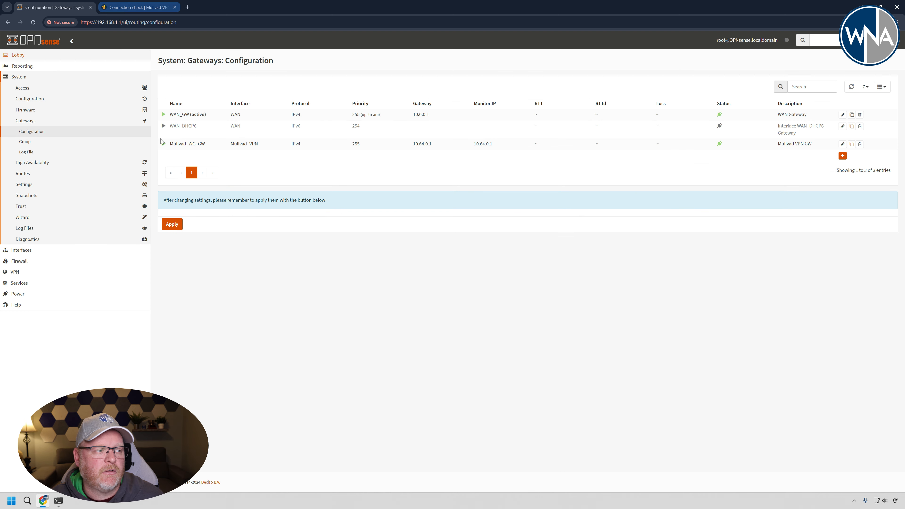
pyautogui.click(167, 225)
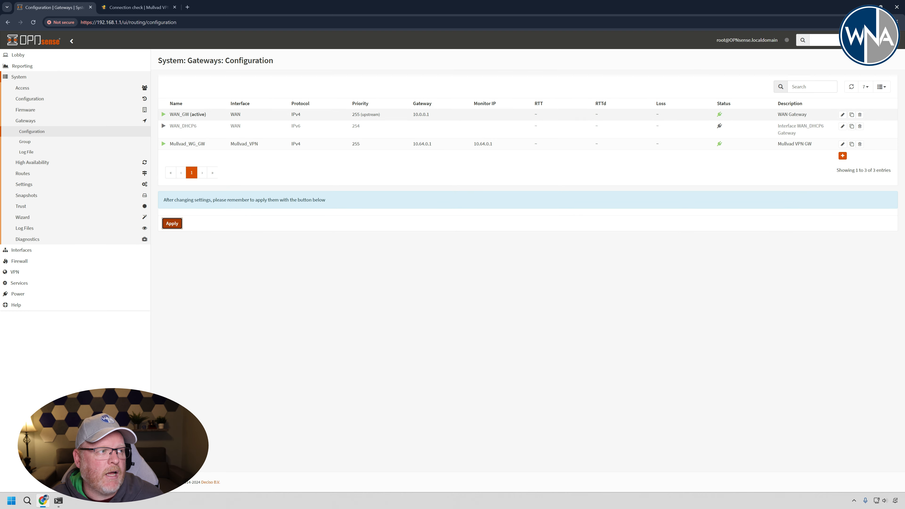
pyautogui.click(145, 10)
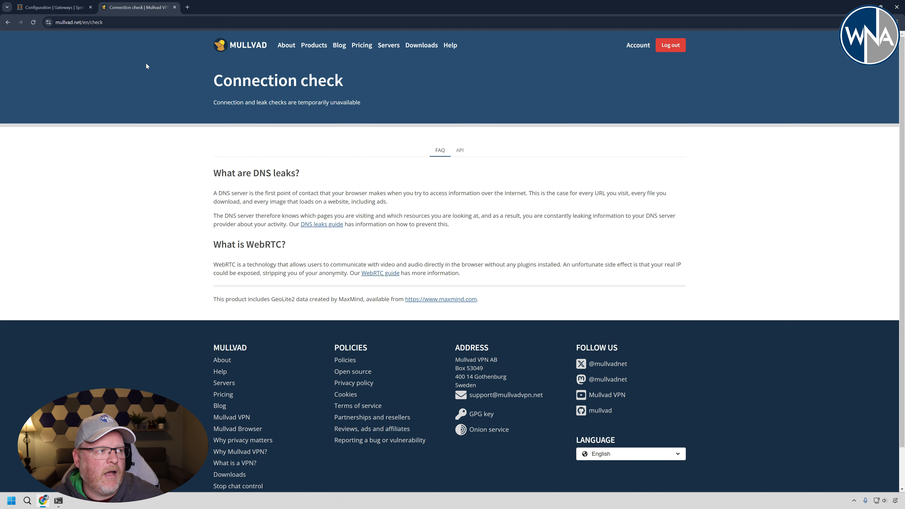
pyautogui.click(34, 22)
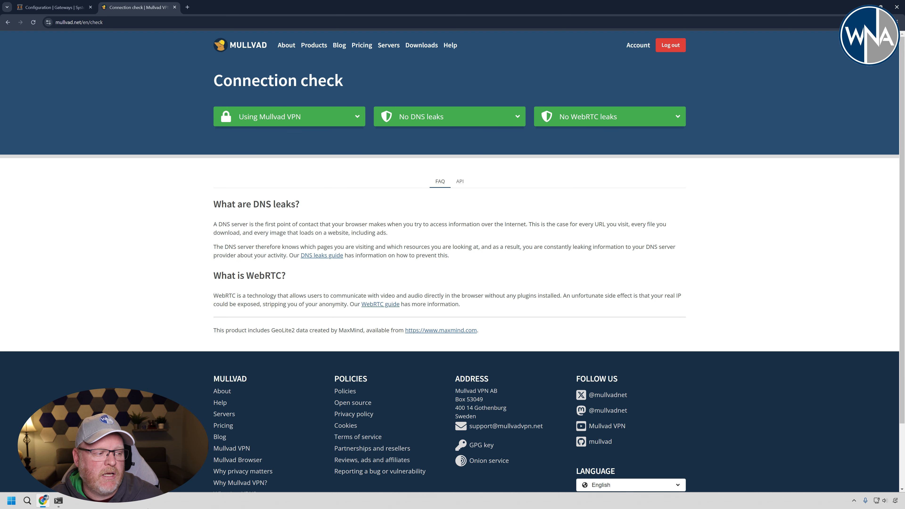
pyautogui.click(58, 501)
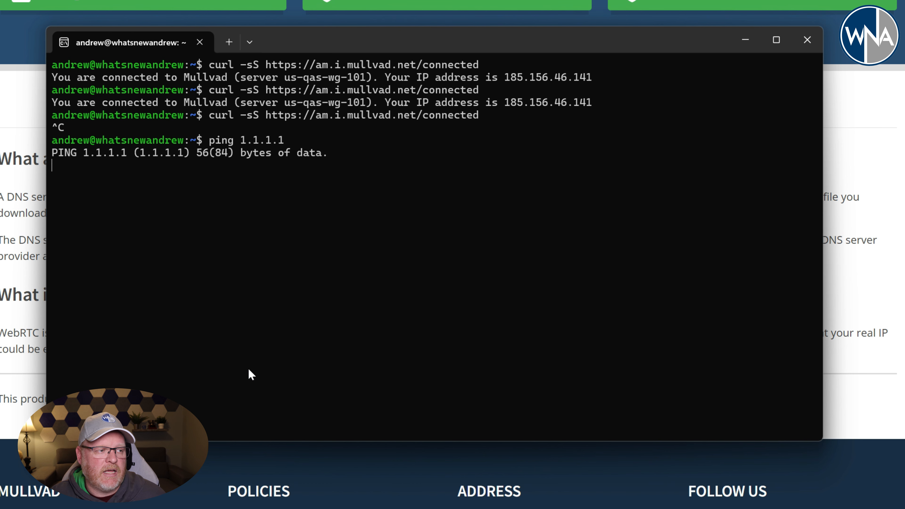
pyautogui.press('Up')
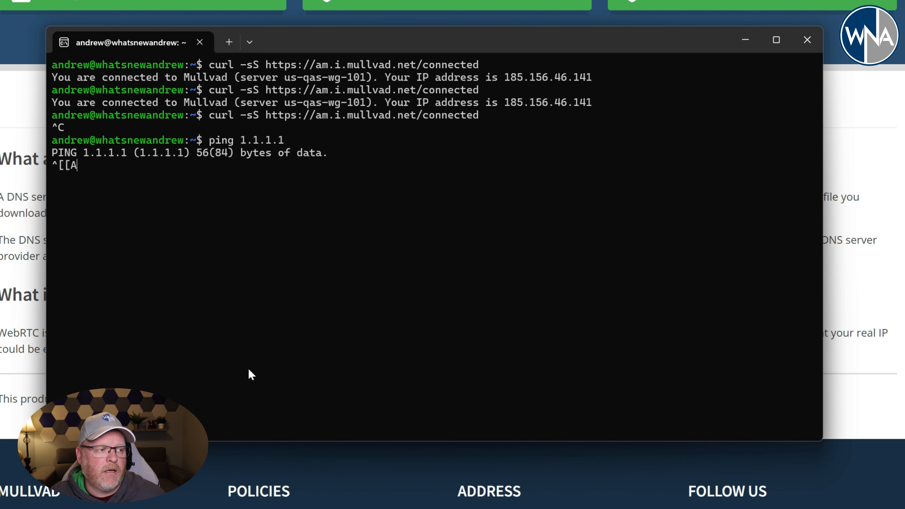
pyautogui.hotkey('ctrl', 'c')
pyautogui.press('Up')
pyautogui.press('Up')
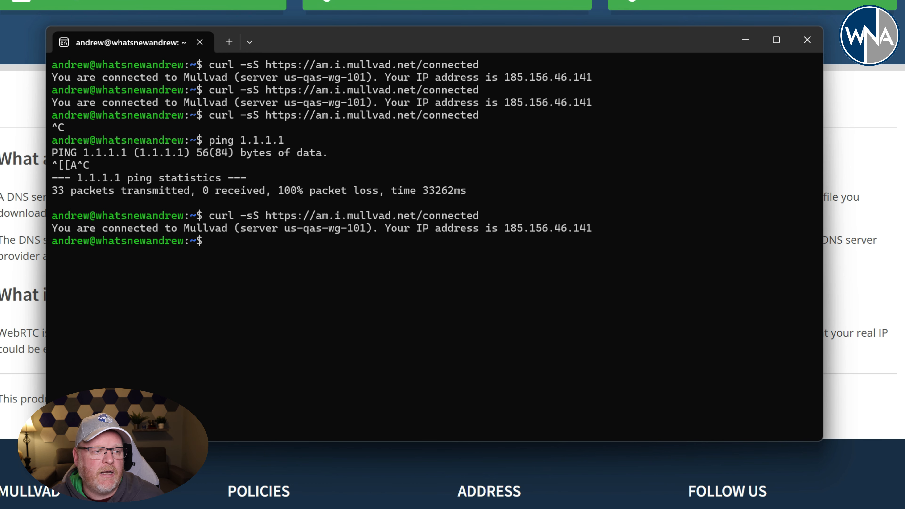
# Ping 1.1.1.1 again from the terminal to test the restored VPN connection, and stop it after a few replies.
pyautogui.press('Up')
pyautogui.press('Up')
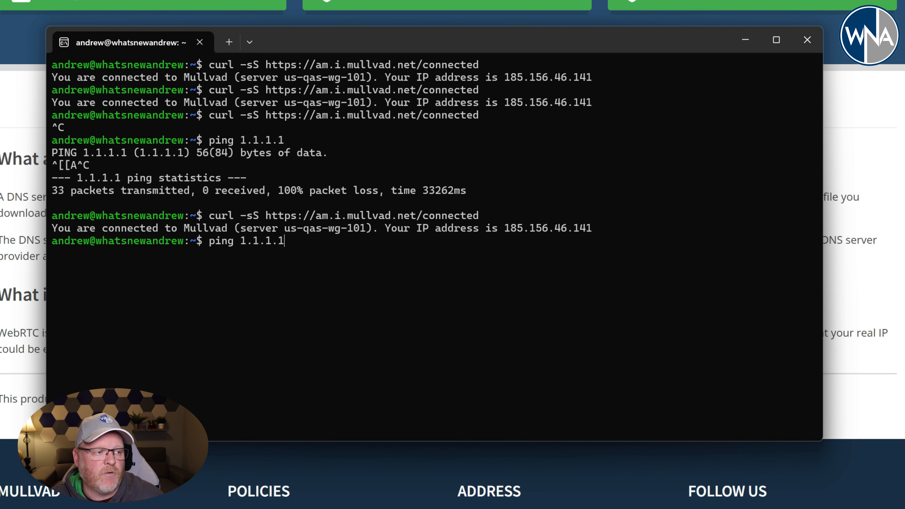
pyautogui.press('Return')
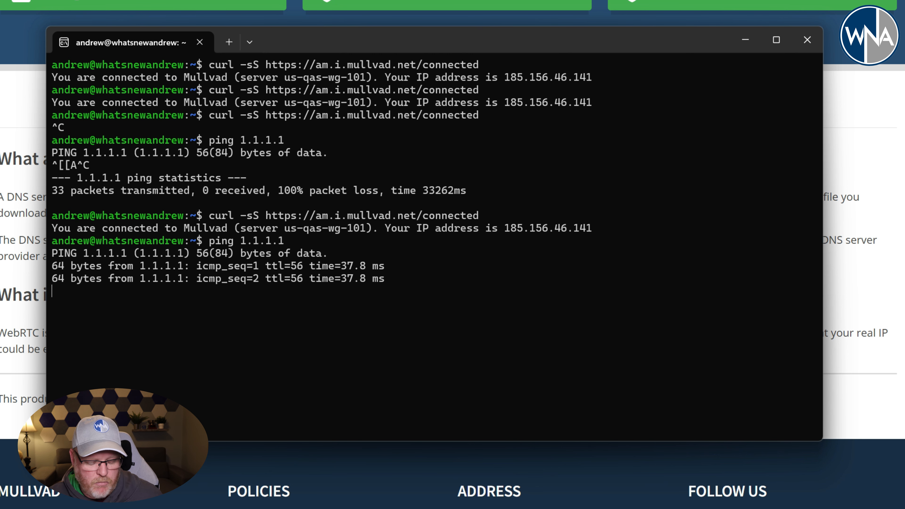
pyautogui.hotkey('ctrl', 'x')
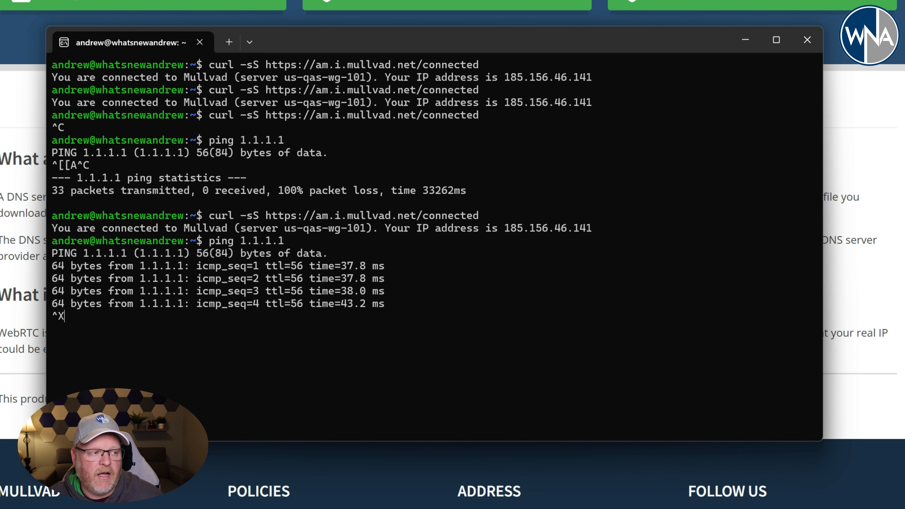
pyautogui.hotkey('ctrl', 'c')
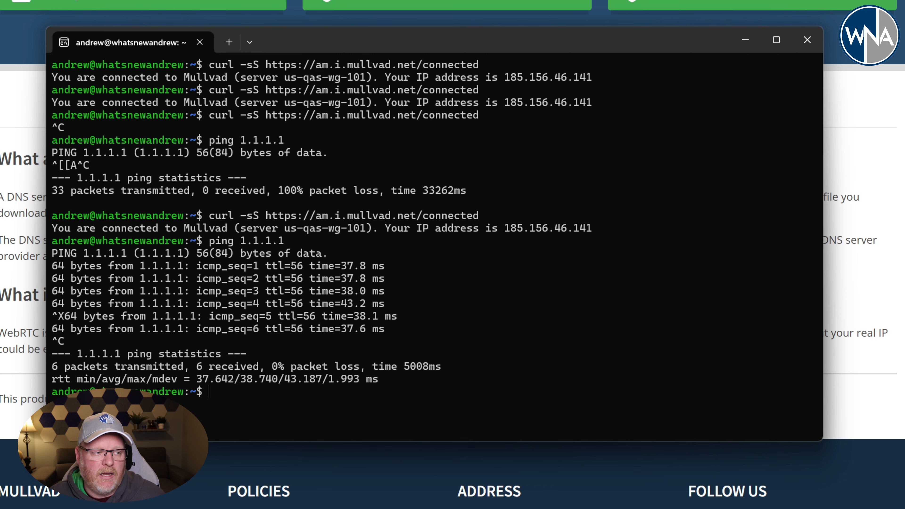